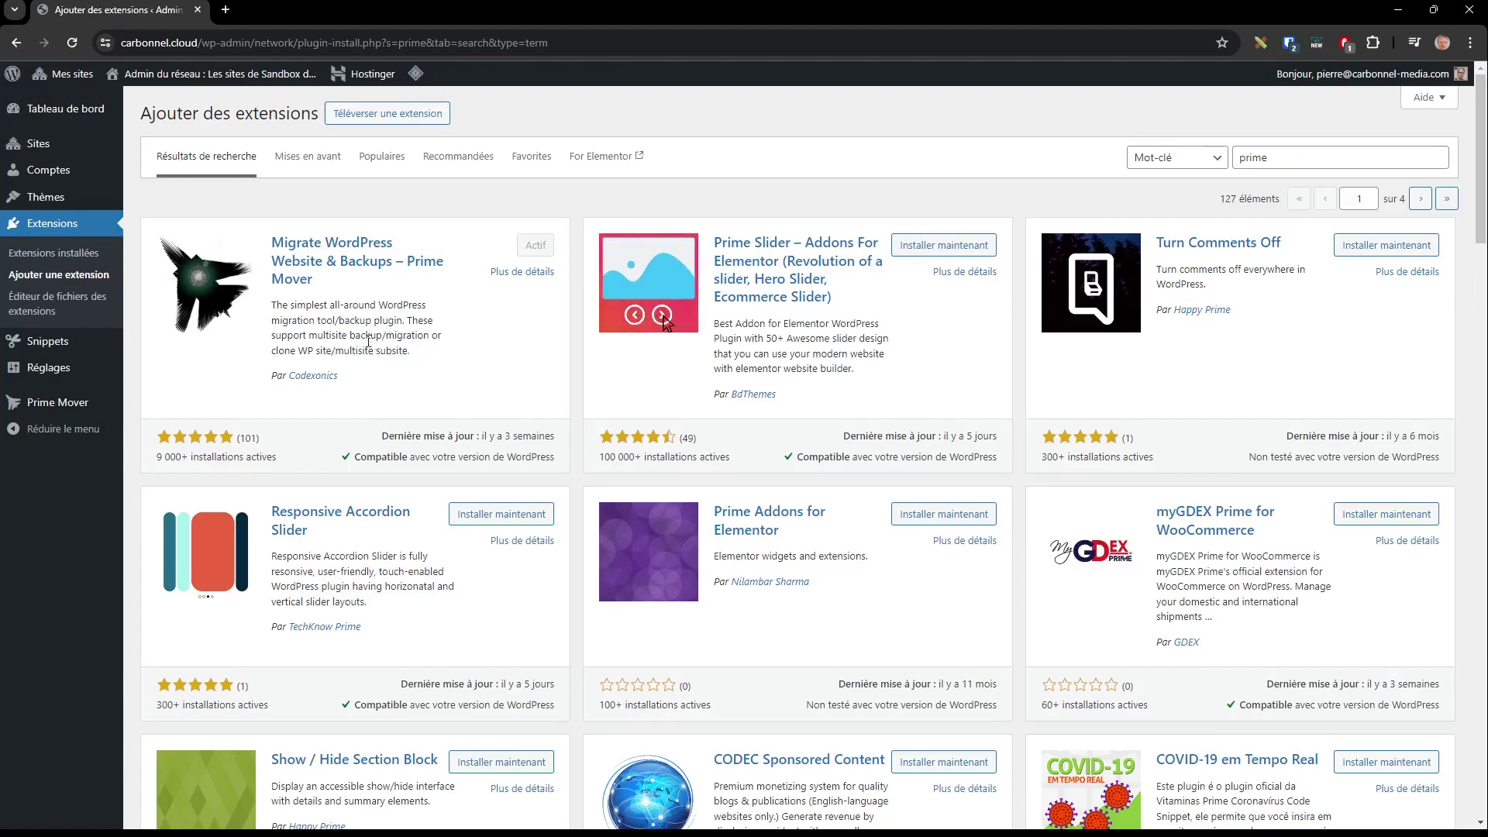
Open the Prime Mover control panel and go to the list of network sites
left_click_drag(350, 335, 309, 336)
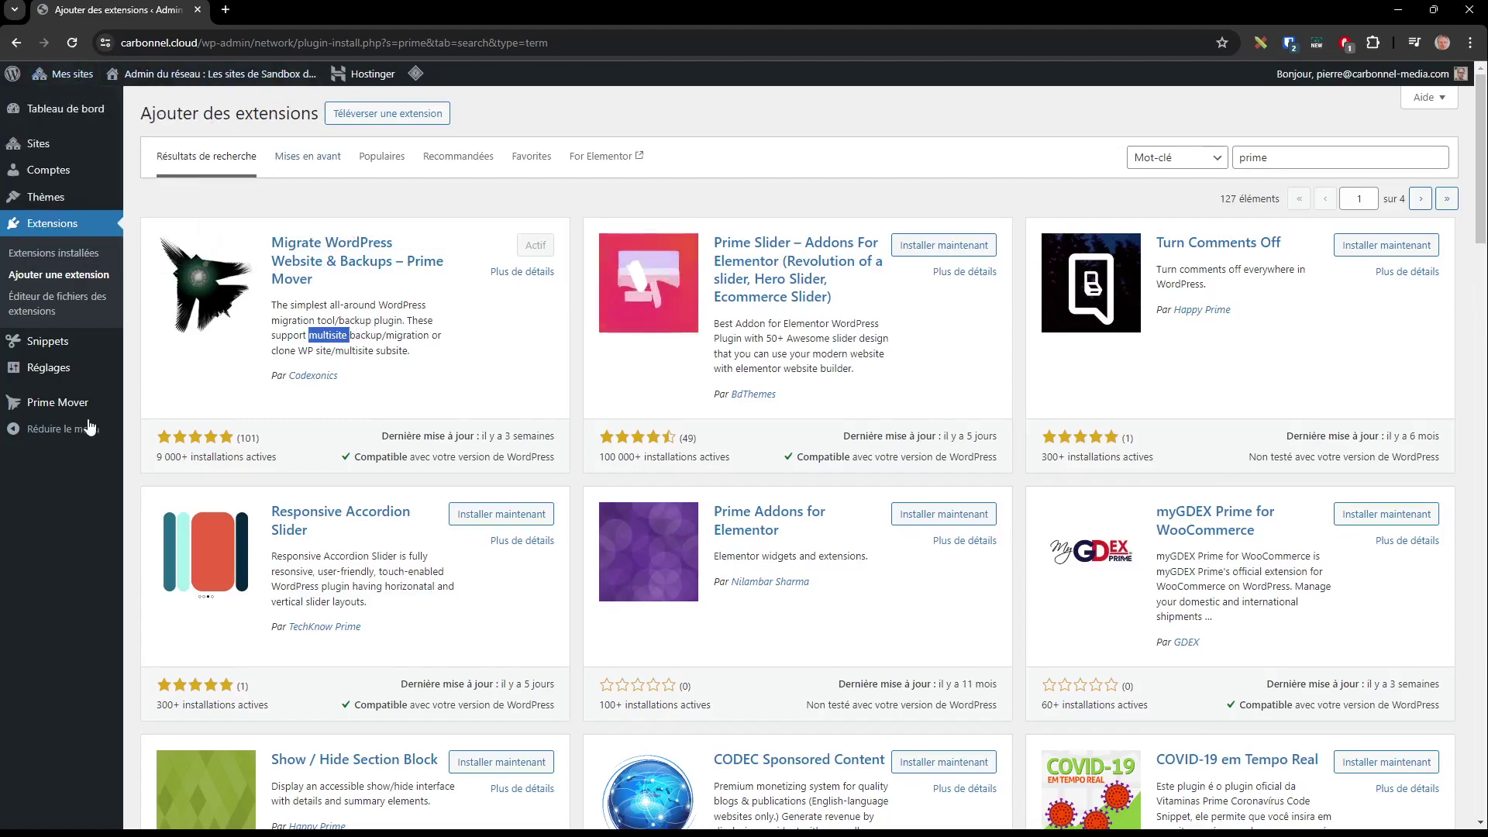
mouse_move(58, 402)
left_click(163, 405)
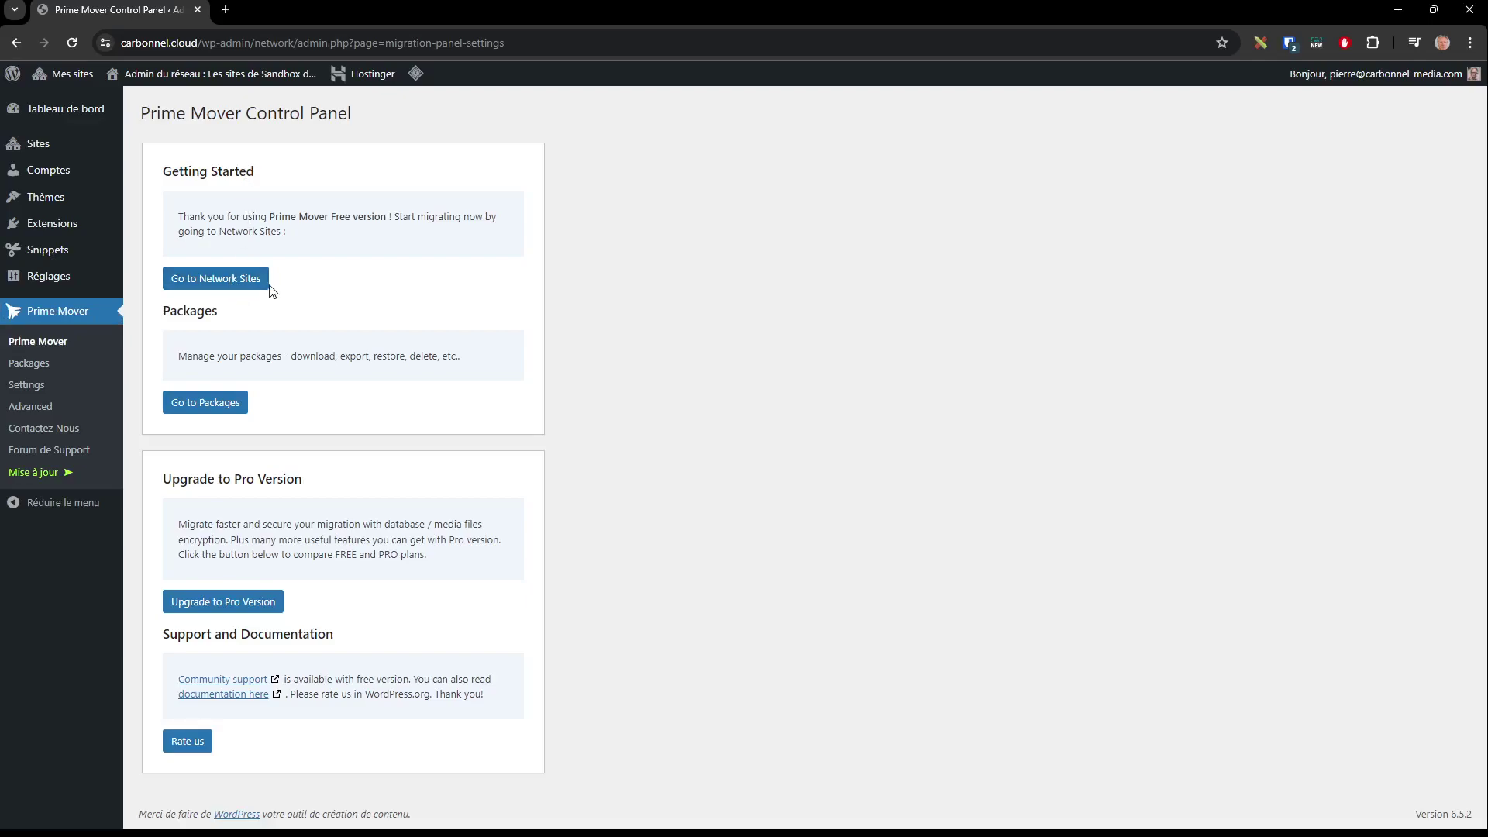
left_click(230, 283)
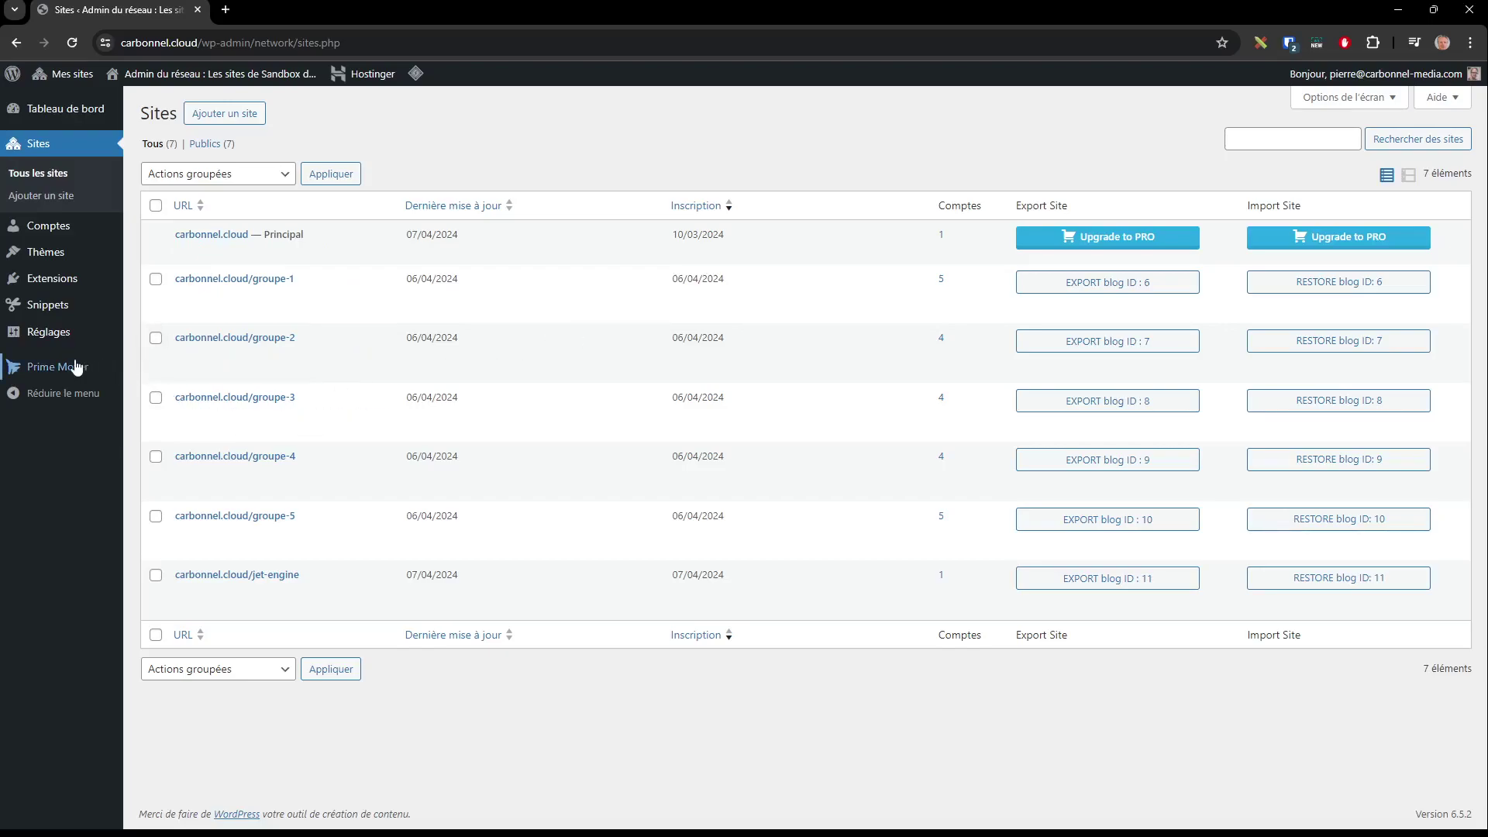
Review the Prime Mover export options for the groupe-1 subsite and close them without exporting
mouse_move(74, 370)
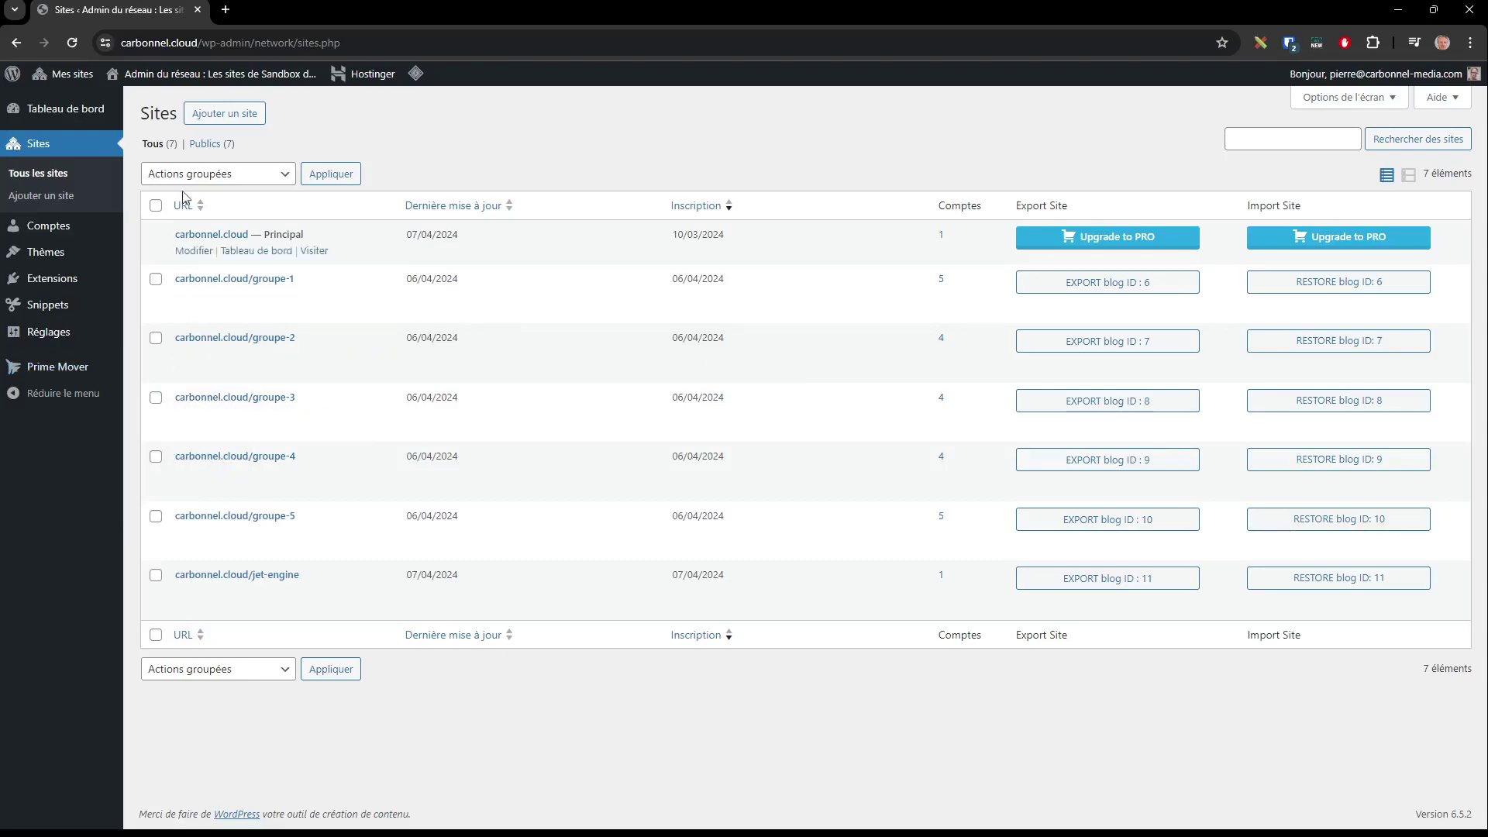
mouse_move(203, 318)
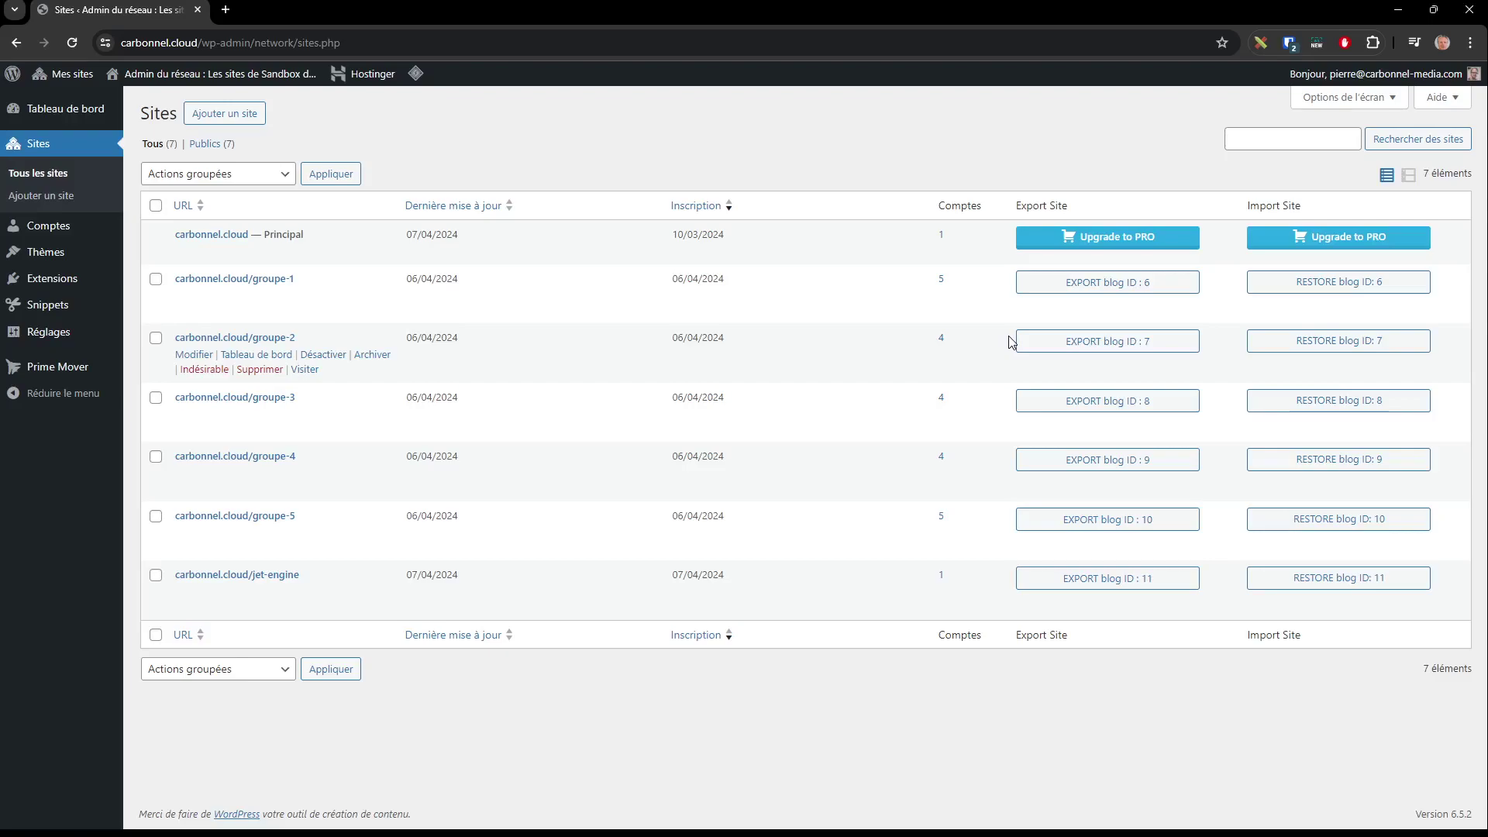
left_click(1091, 284)
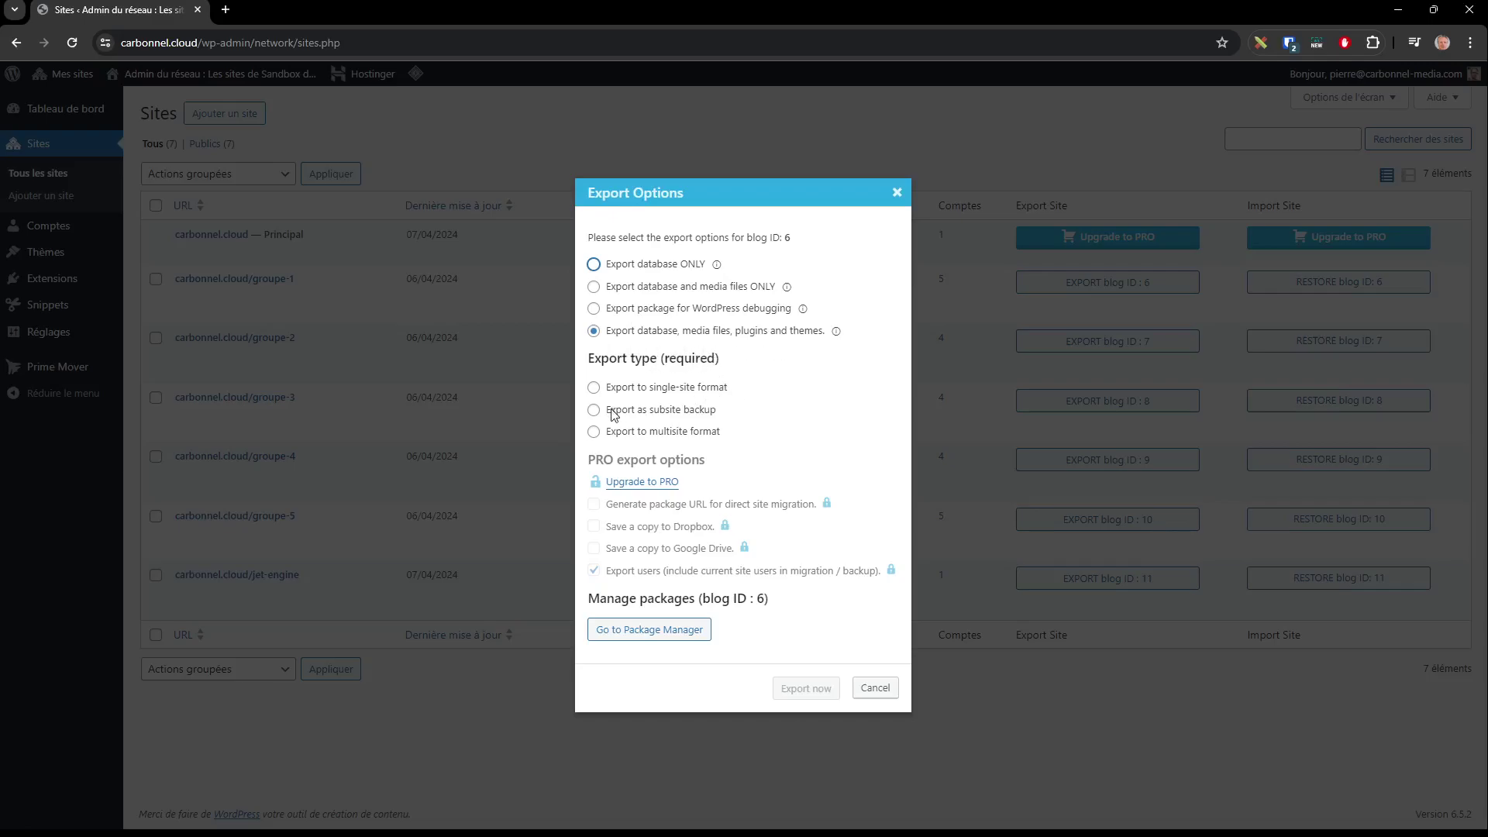
left_click_drag(732, 387, 651, 397)
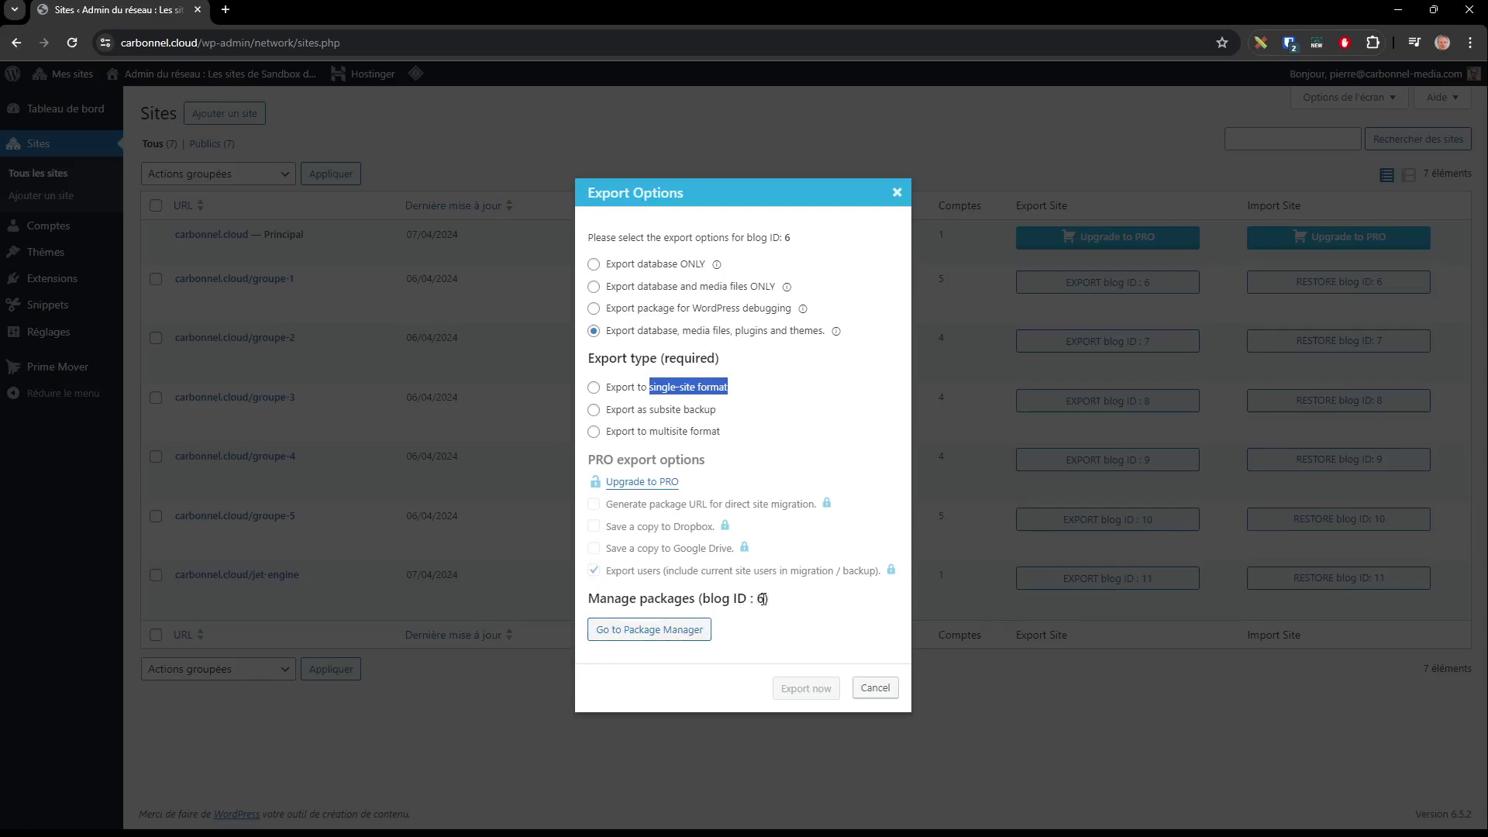
left_click(881, 690)
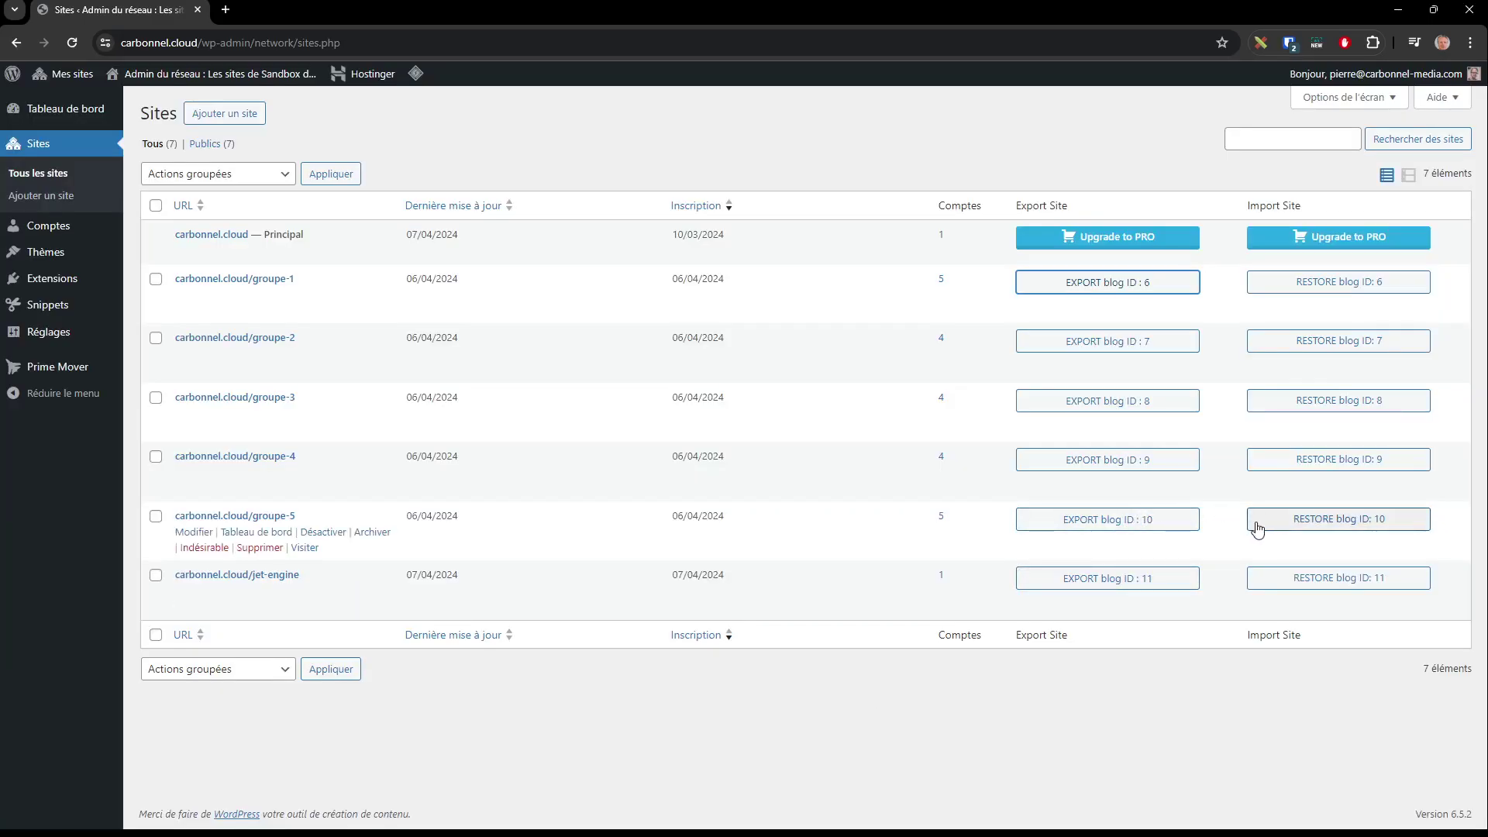
Inspect the multisite format option and its target blog ID field for the groupe-2 export, without exporting
left_click(1115, 348)
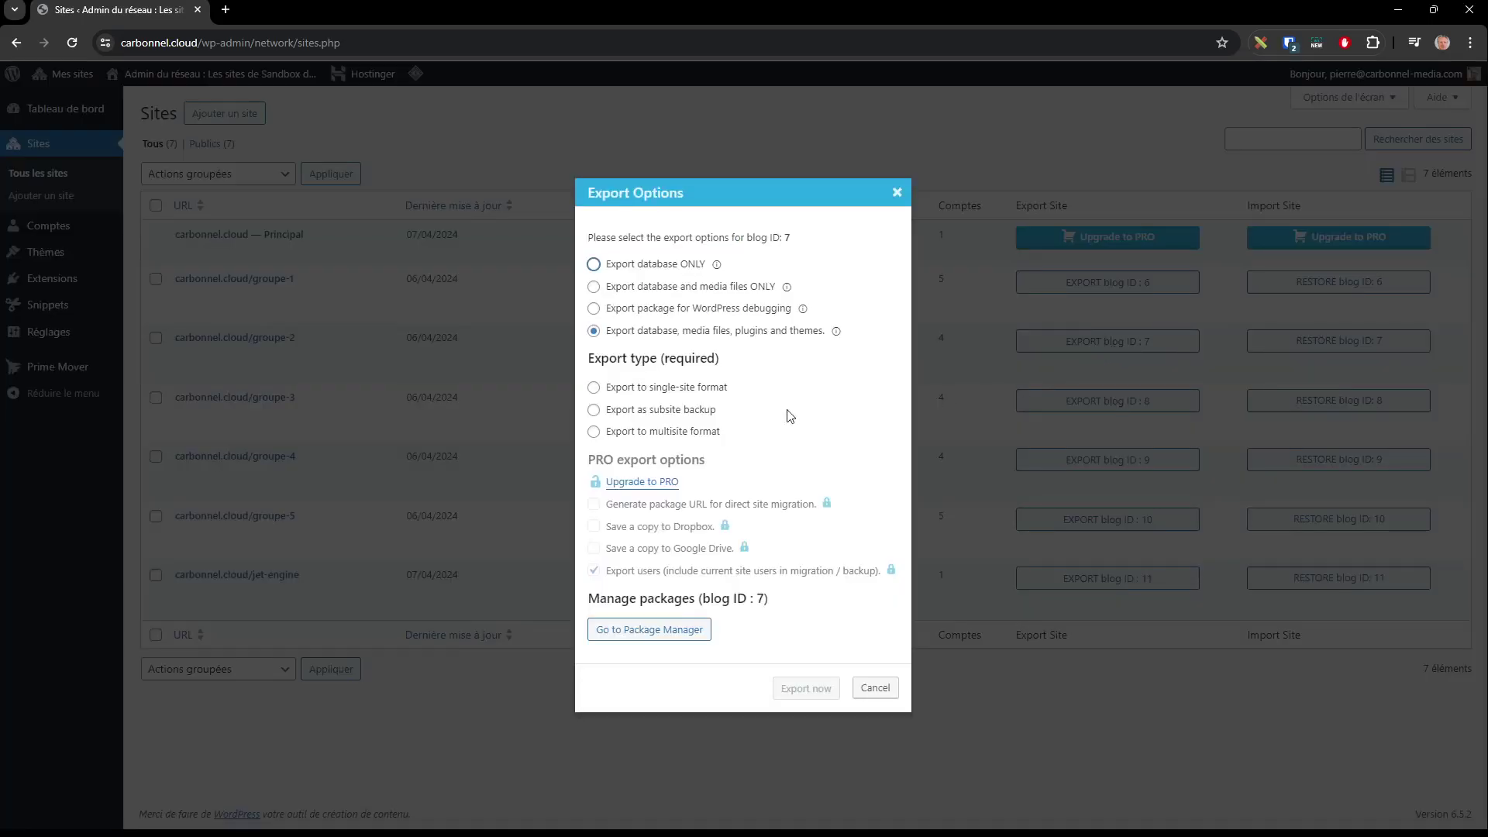
left_click(633, 436)
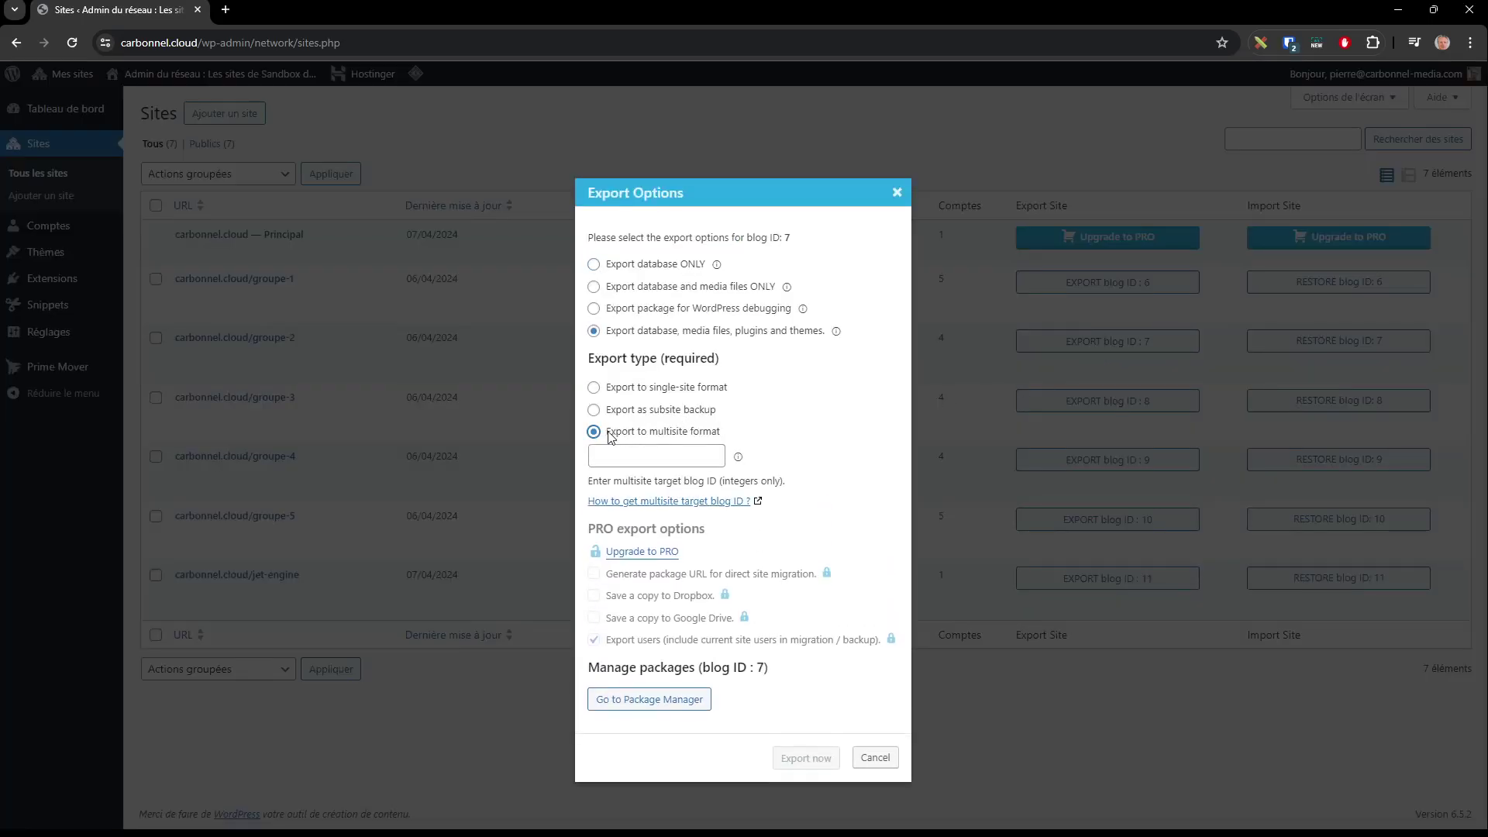
left_click(652, 458)
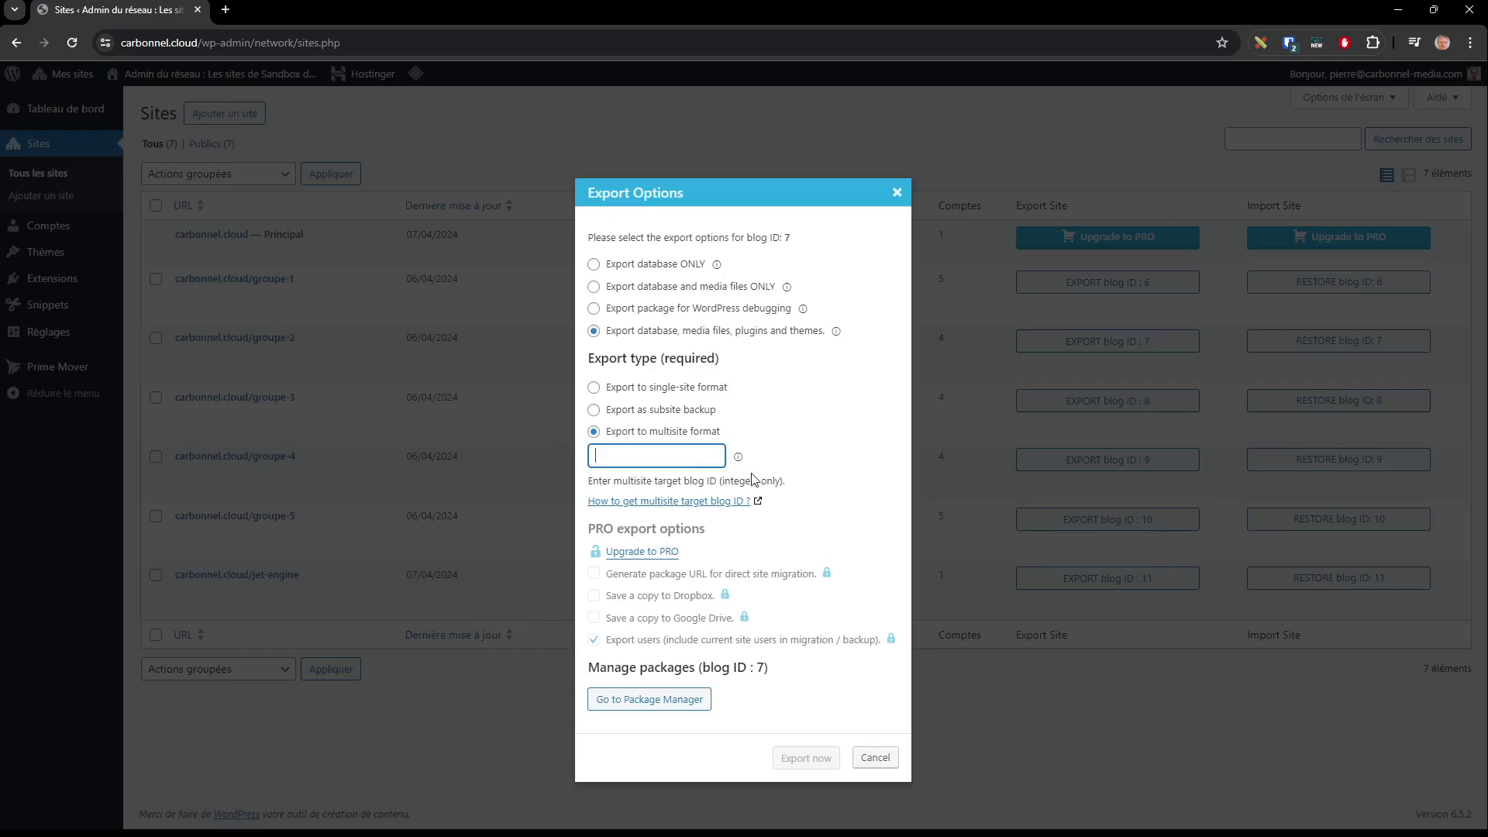
left_click(873, 758)
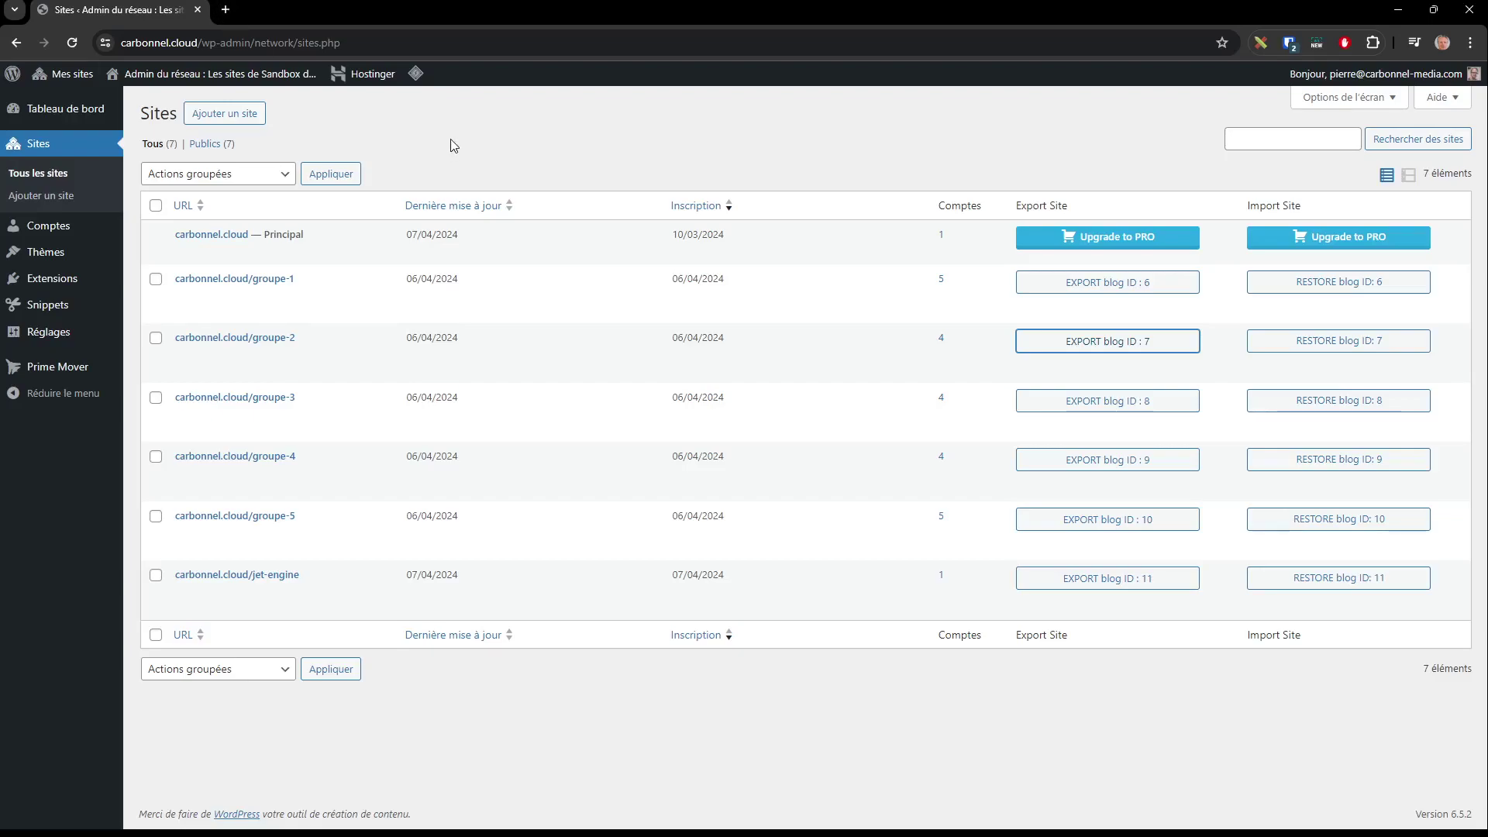
Start a new network site with the address "test" and the title "Site de test"
mouse_move(450, 291)
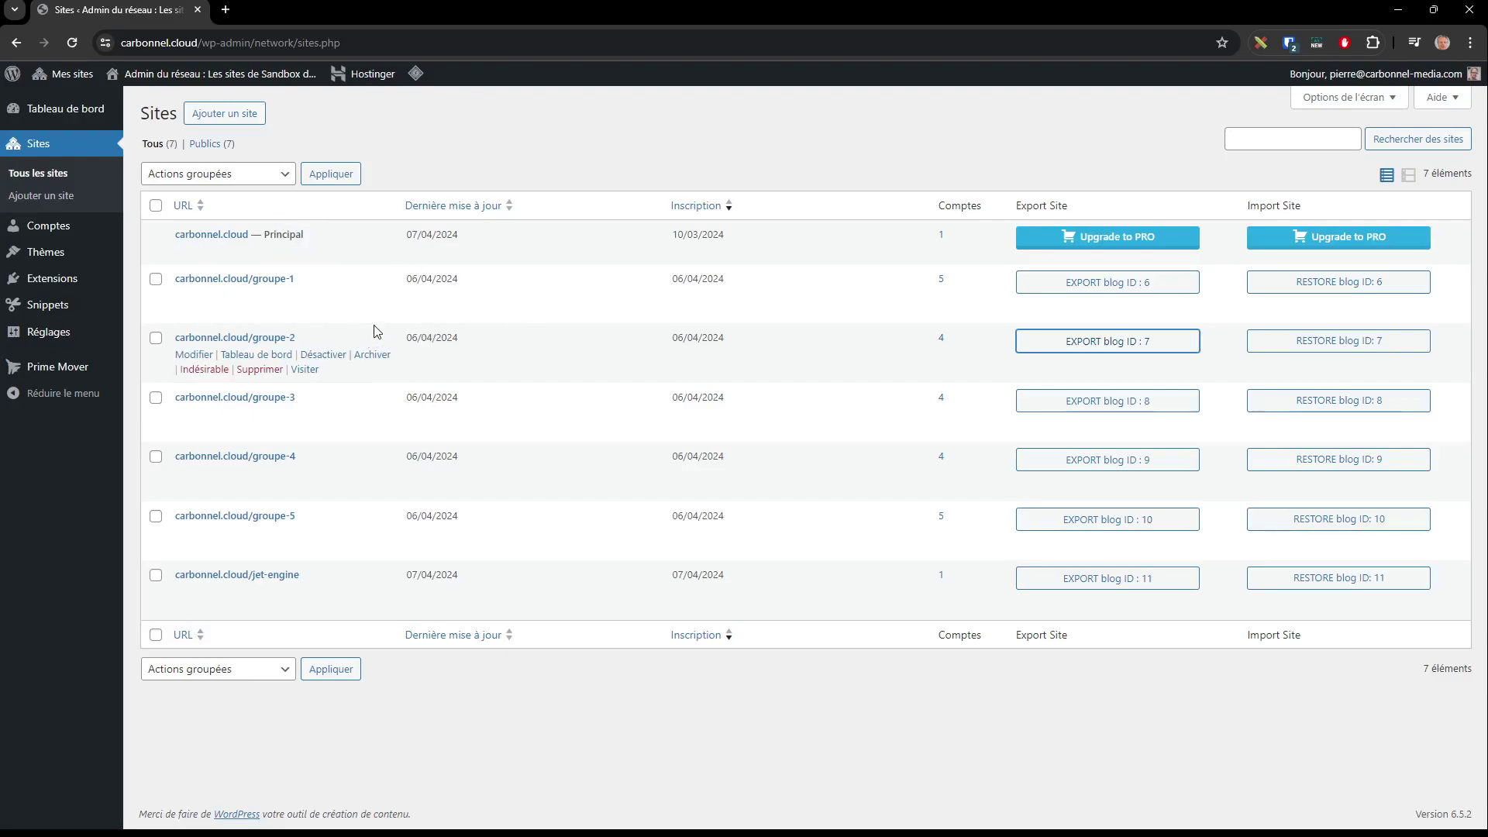
left_click(231, 115)
left_click(466, 186)
type("test")
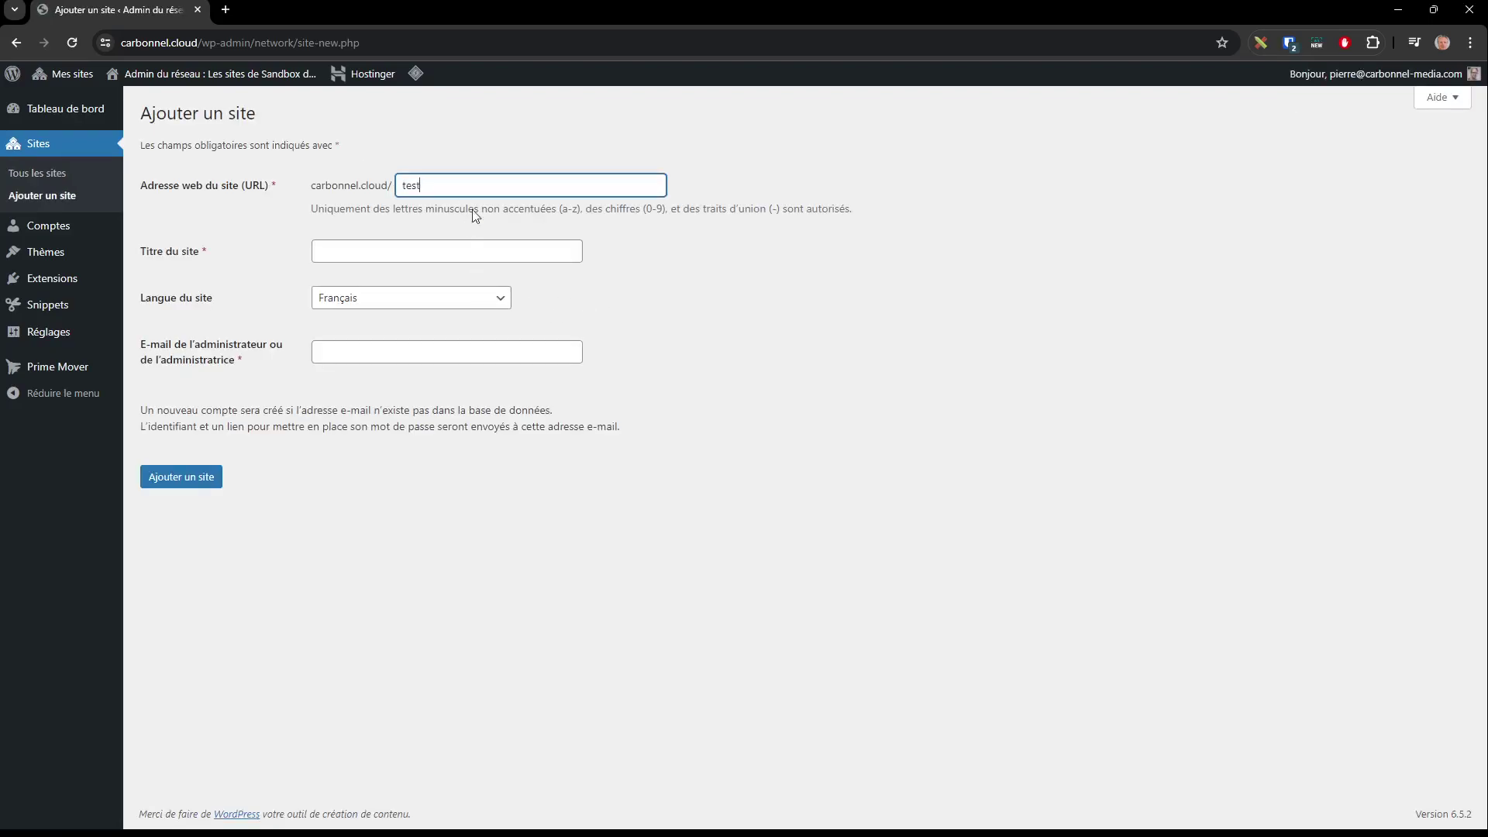
left_click(454, 244)
type("Site ed")
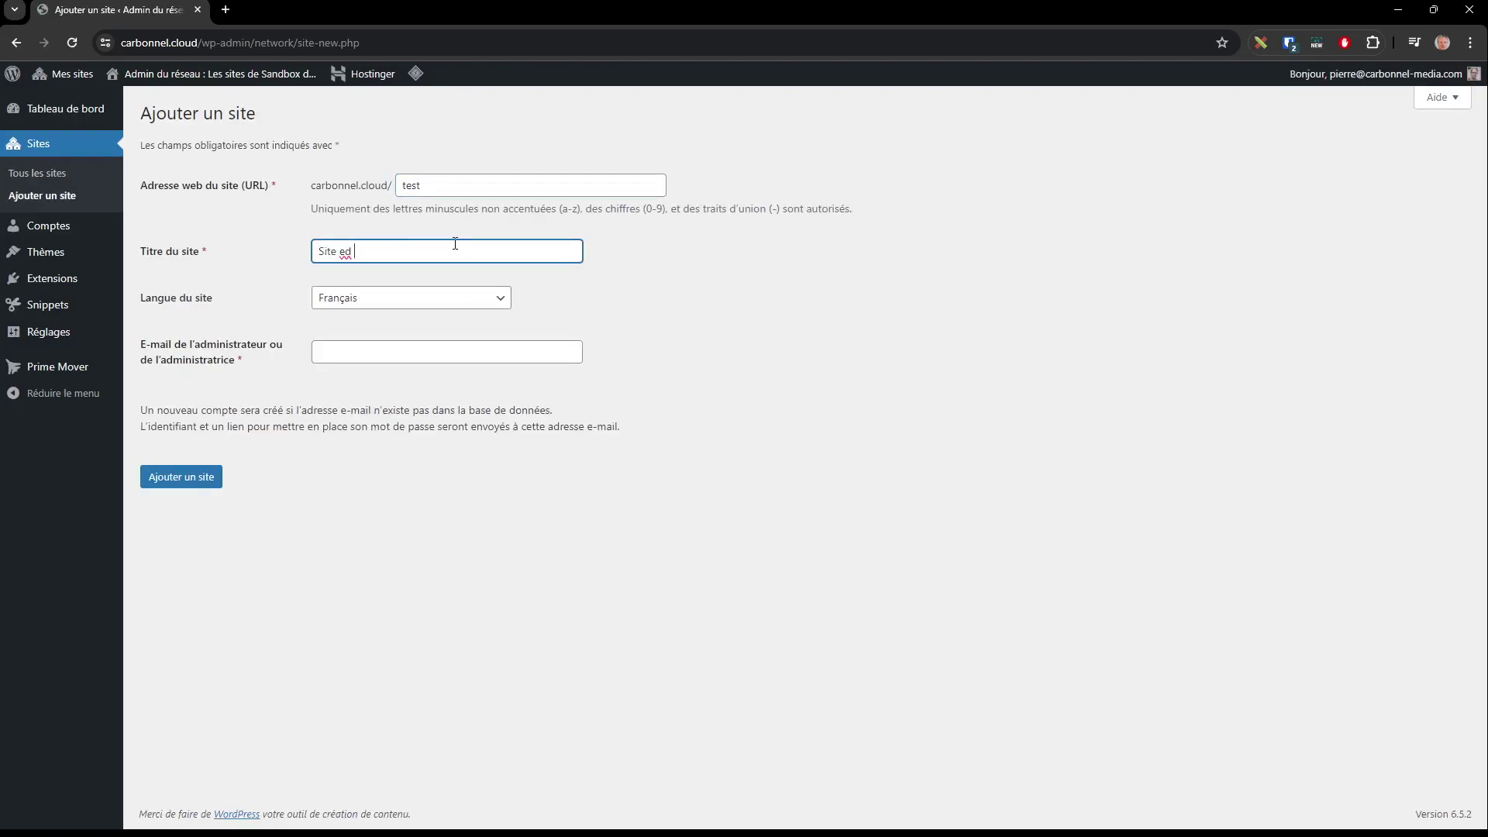
key("BackSpace")
key("BackSpace")
key("BackSpace")
type("de test")
Enter the administrator's e-mail for the new site and add it to the network
left_click(403, 353)
type("pie")
left_click(401, 377)
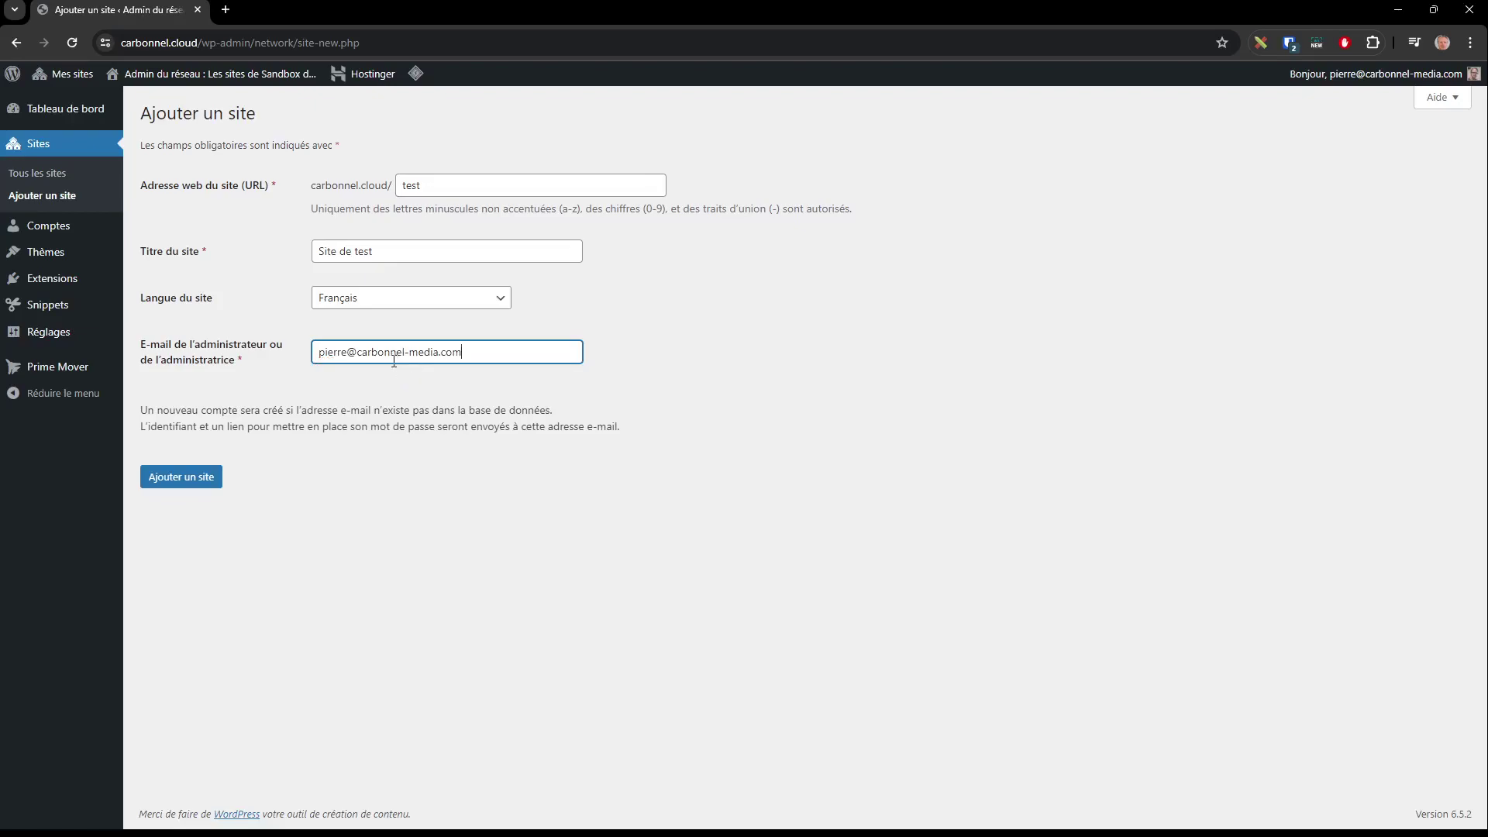
left_click(182, 476)
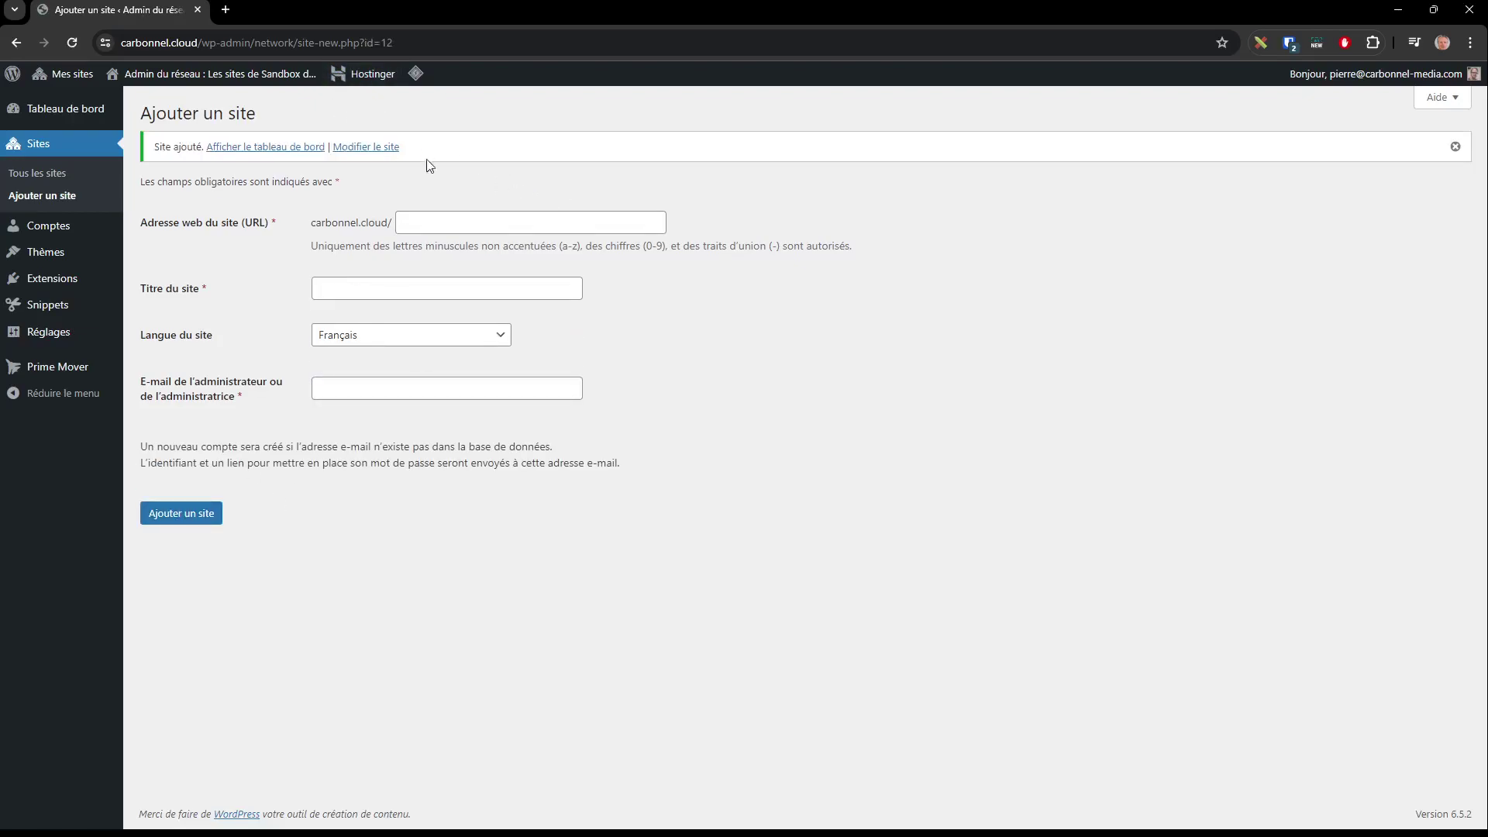
Return to the list of all network sites
mouse_move(66, 368)
mouse_move(68, 75)
mouse_move(77, 109)
left_click(212, 122)
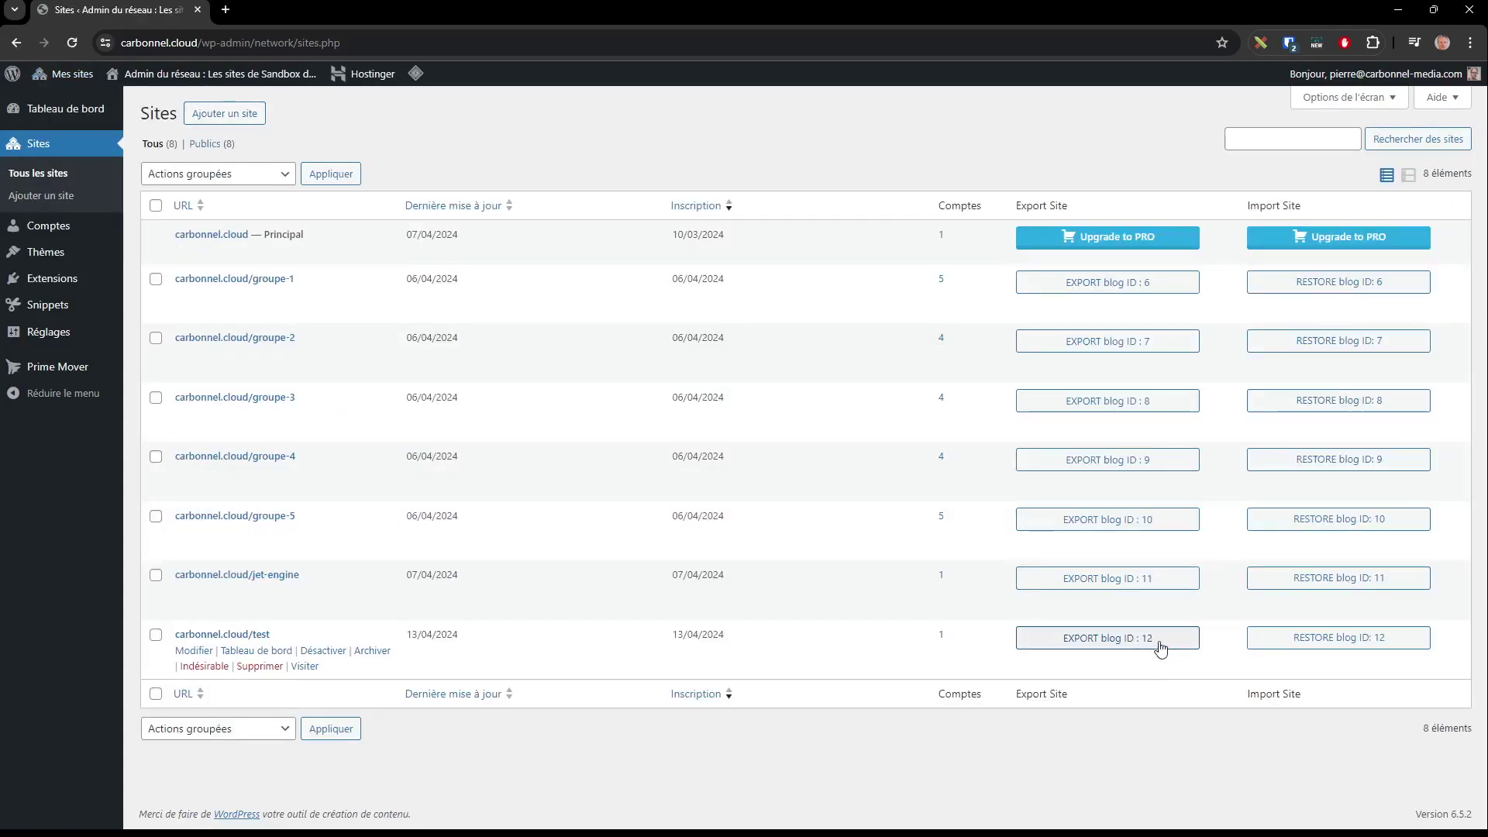
Set the groupe-1 export to multisite format with target blog ID 12
left_click(1139, 287)
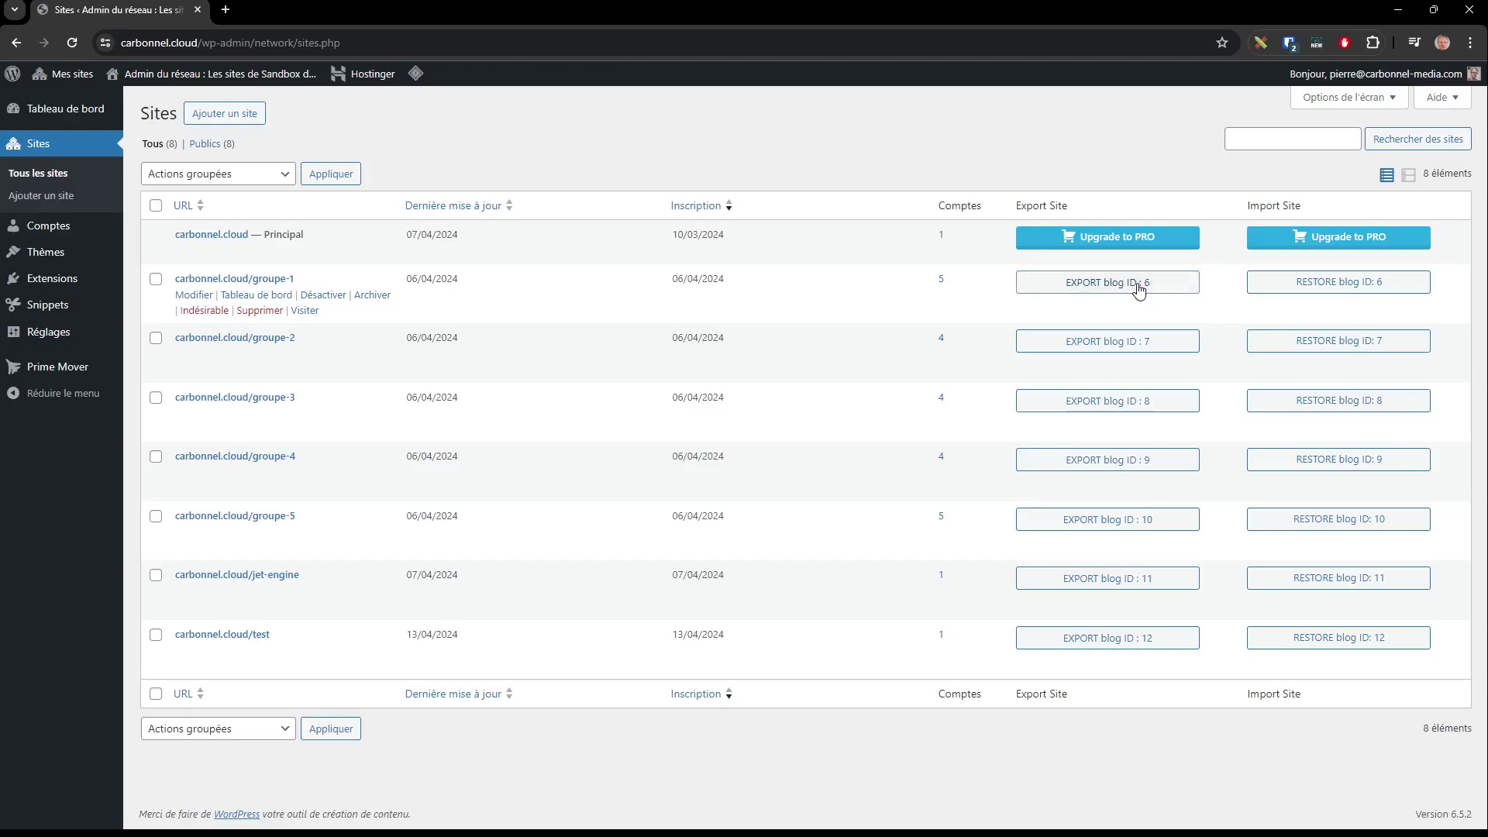
left_click(675, 437)
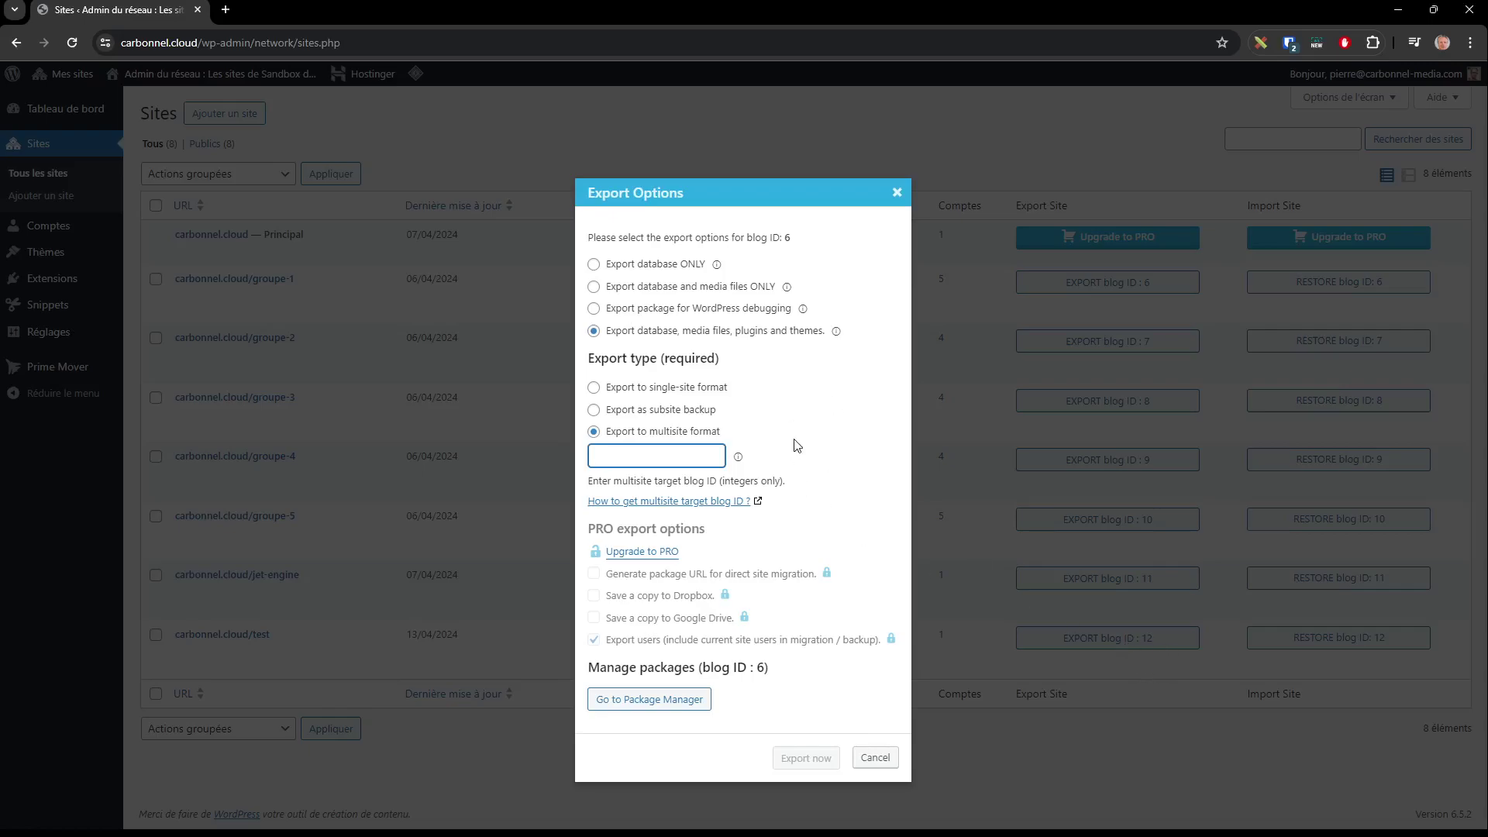
type("12")
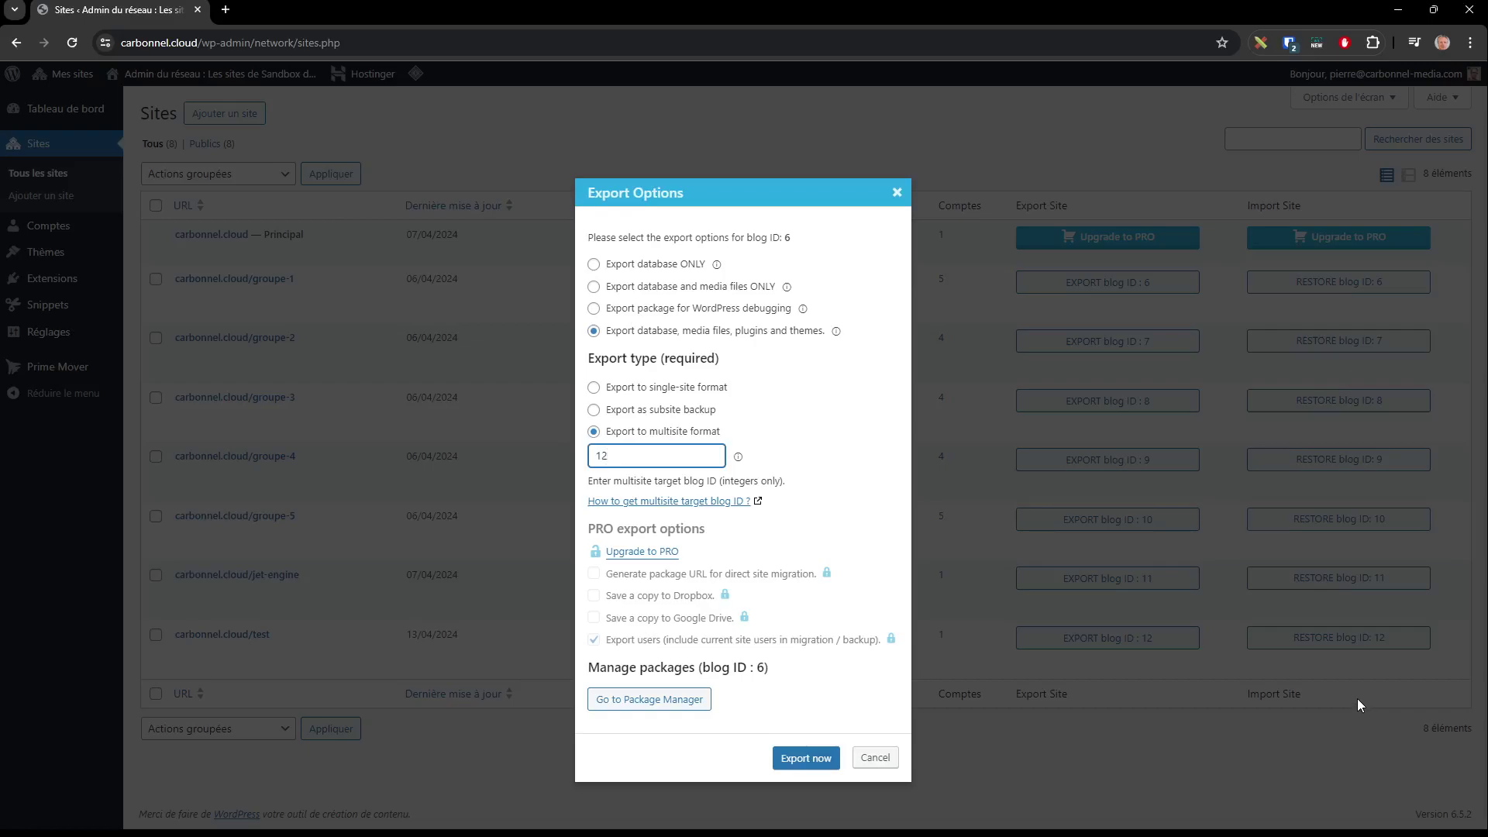
Switch the groupe-1 export type to single-site format and cancel the export
left_click_drag(722, 431, 587, 463)
left_click(644, 461)
left_click_drag(606, 457, 583, 466)
left_click(651, 393)
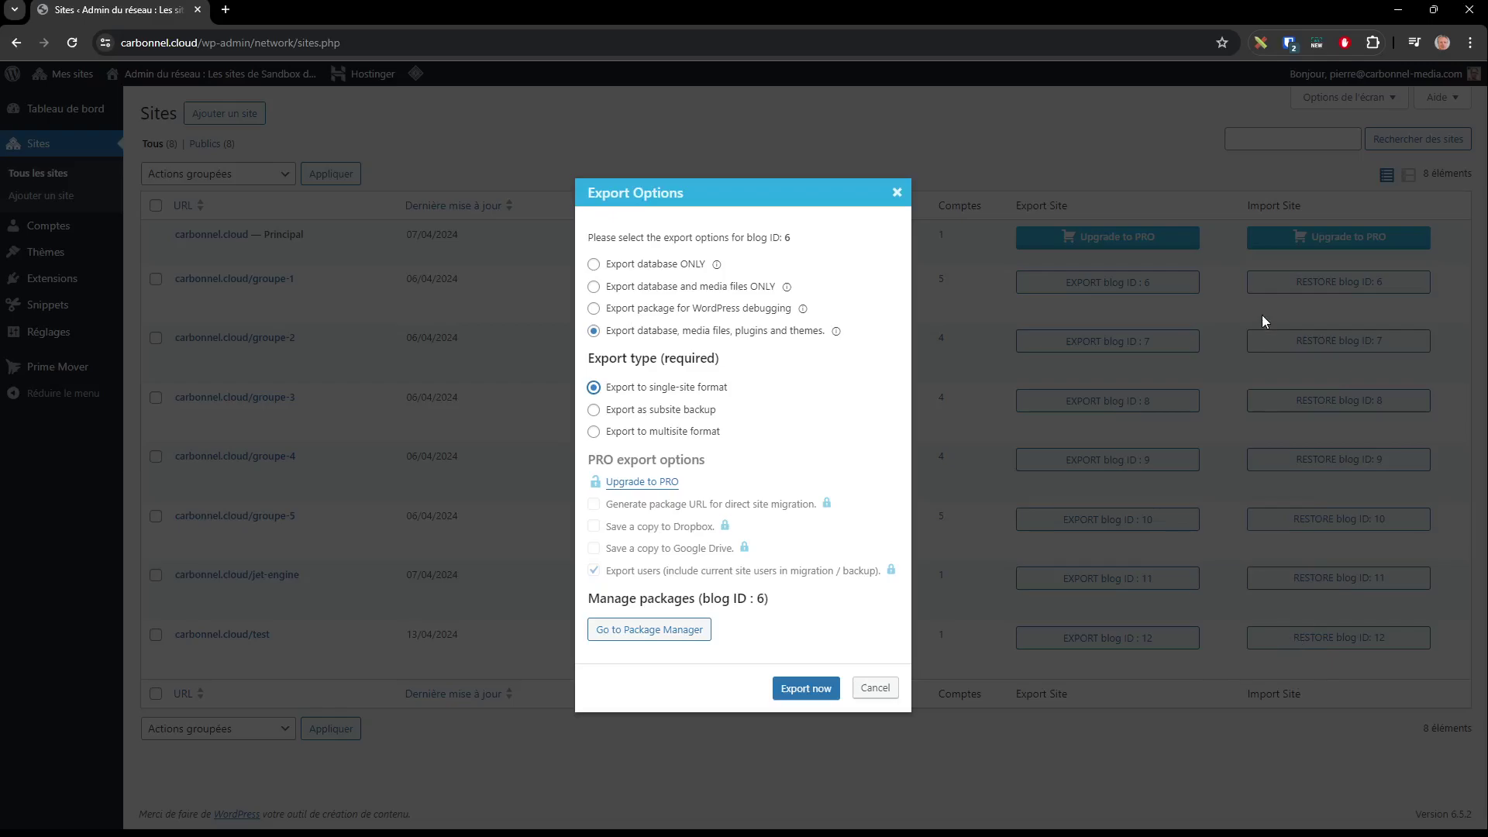
left_click(886, 689)
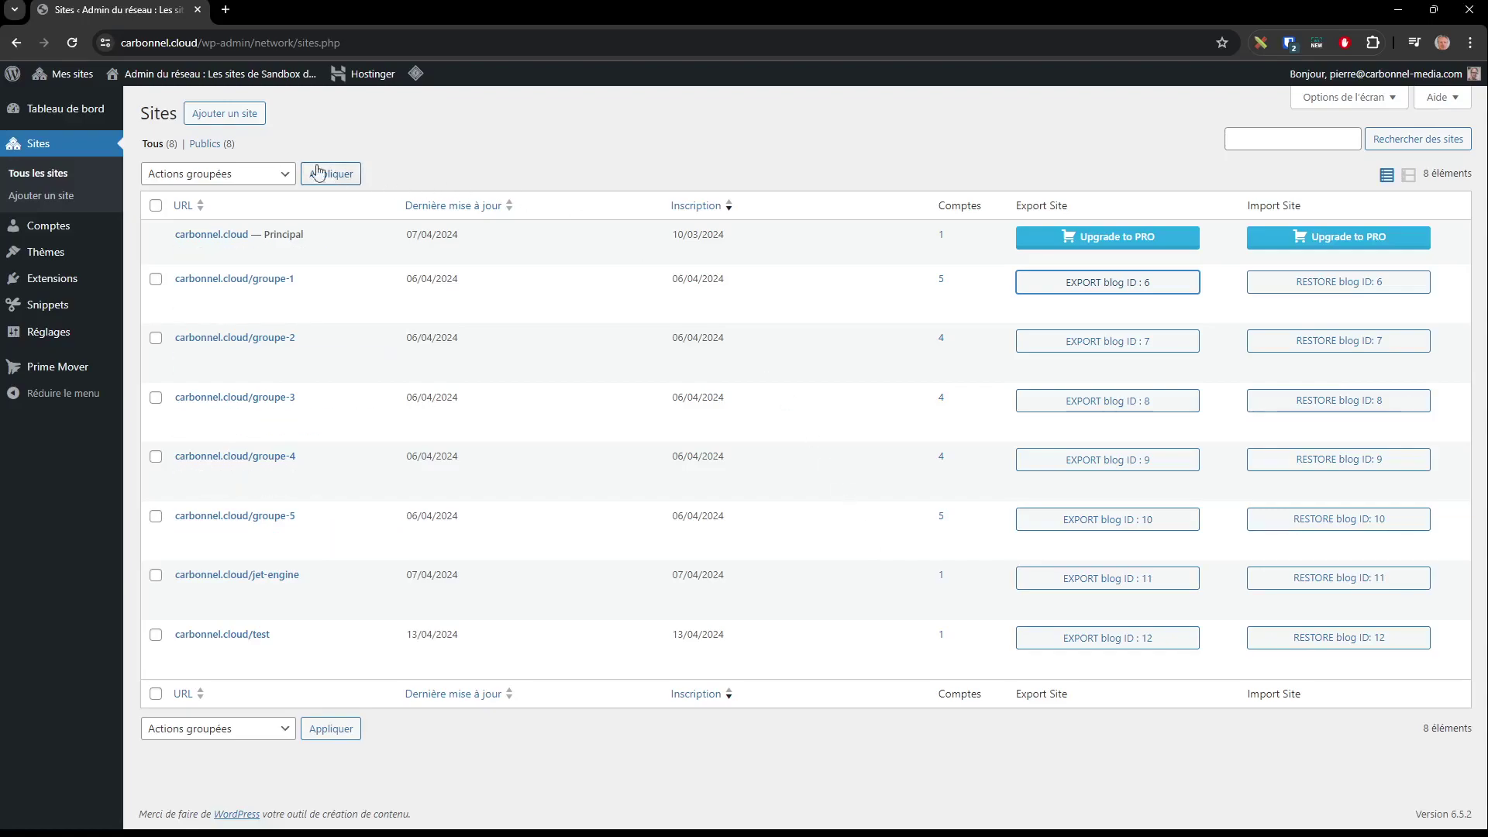
Show the management options for the Sandbox des Campus site
mouse_move(73, 75)
mouse_move(89, 103)
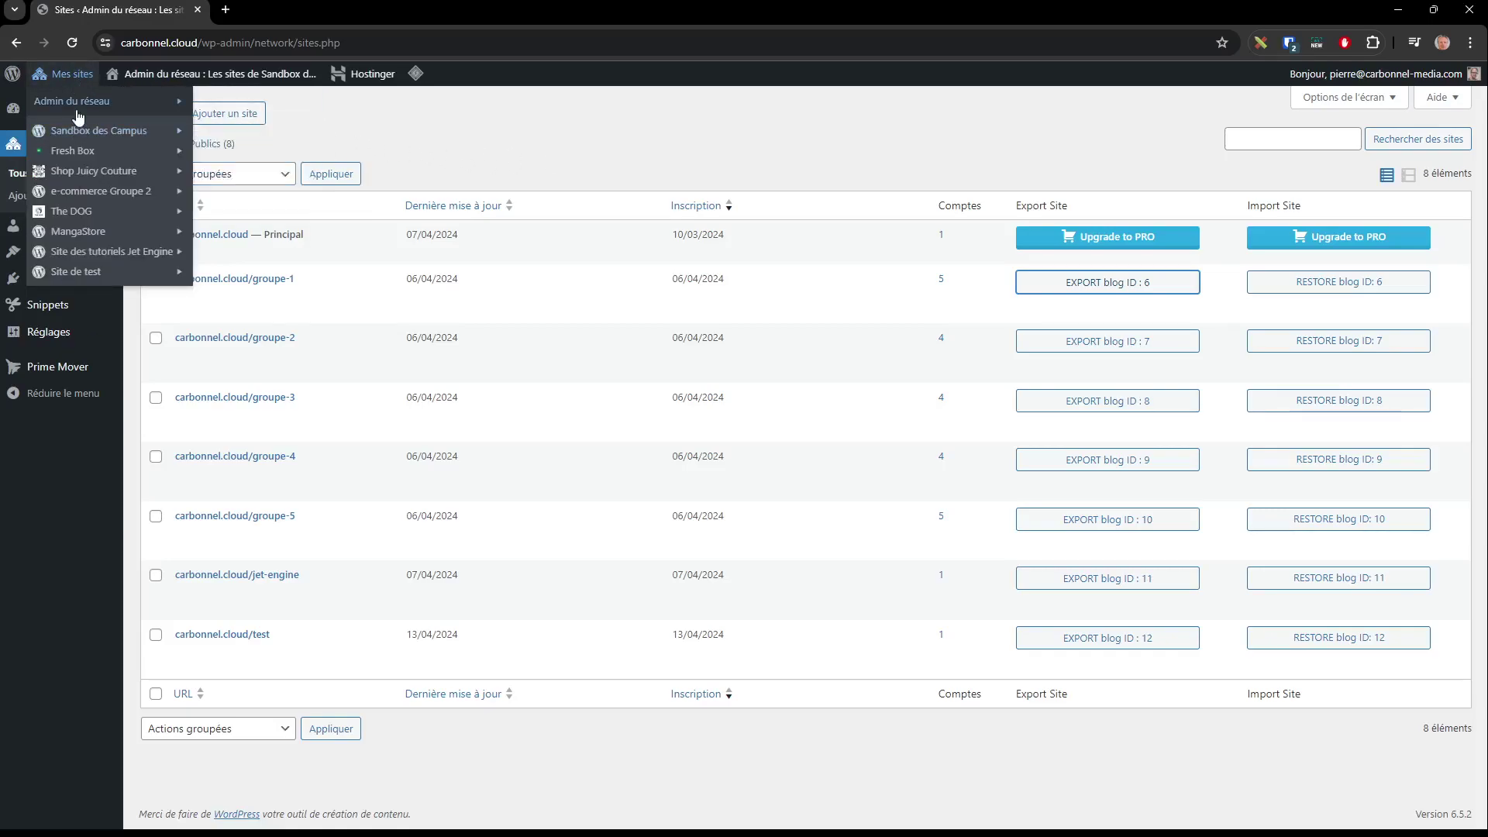
mouse_move(134, 132)
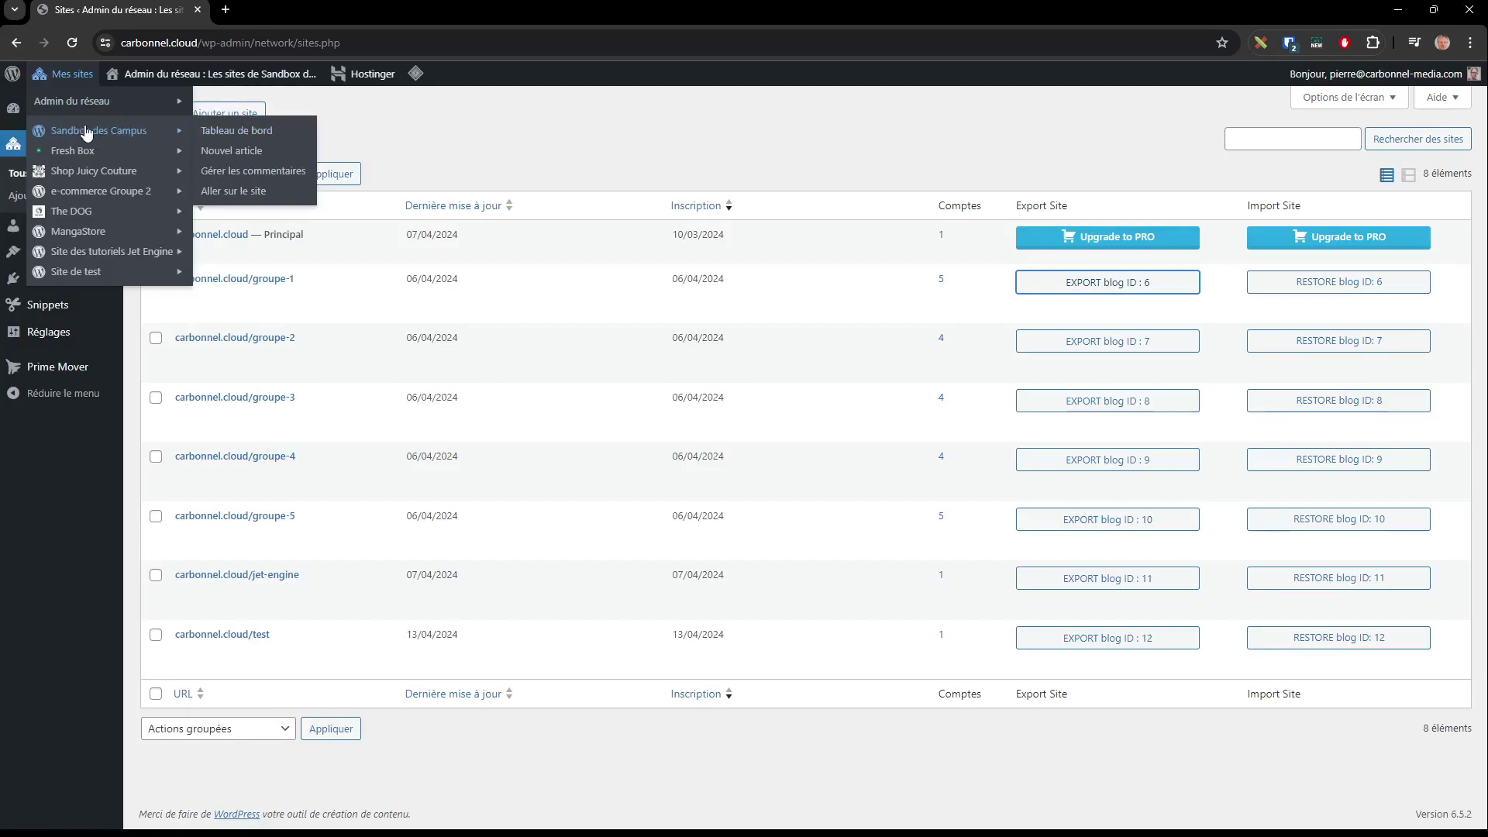